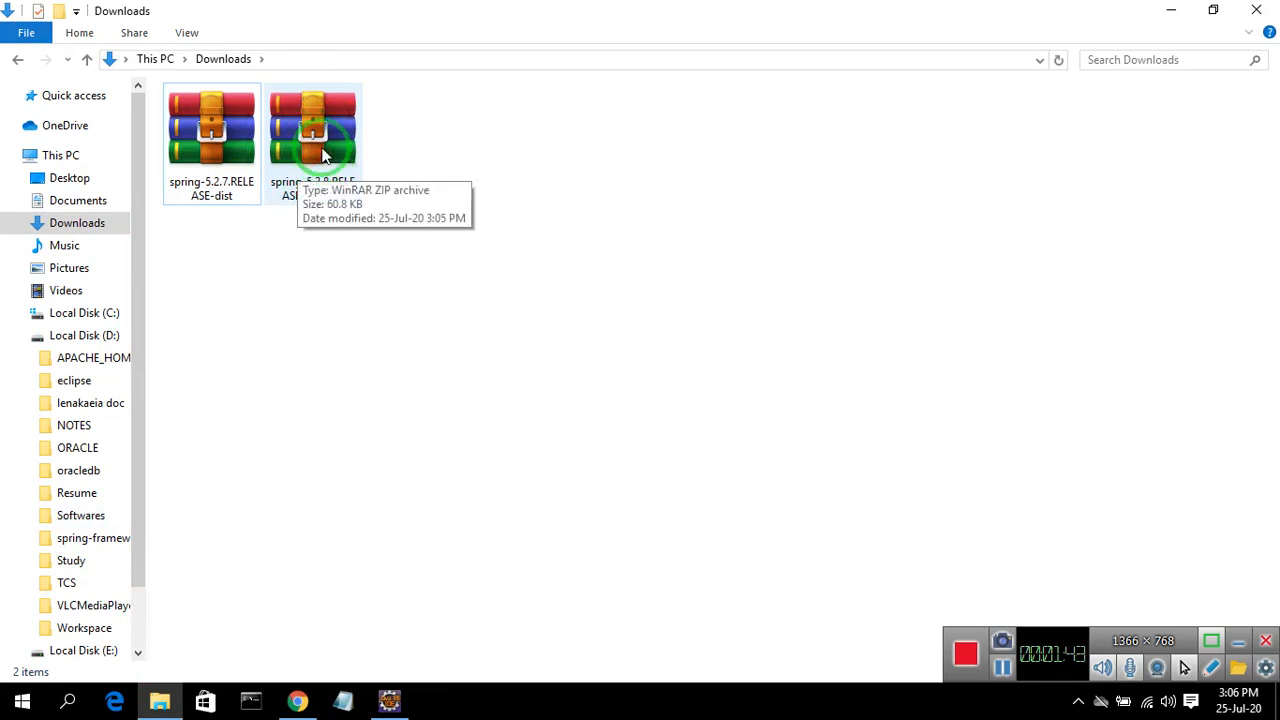
- Extract the spring-5.2.8.RELEASE-schema archive directly into the Downloads folder and open the archive
right_click(323, 155)
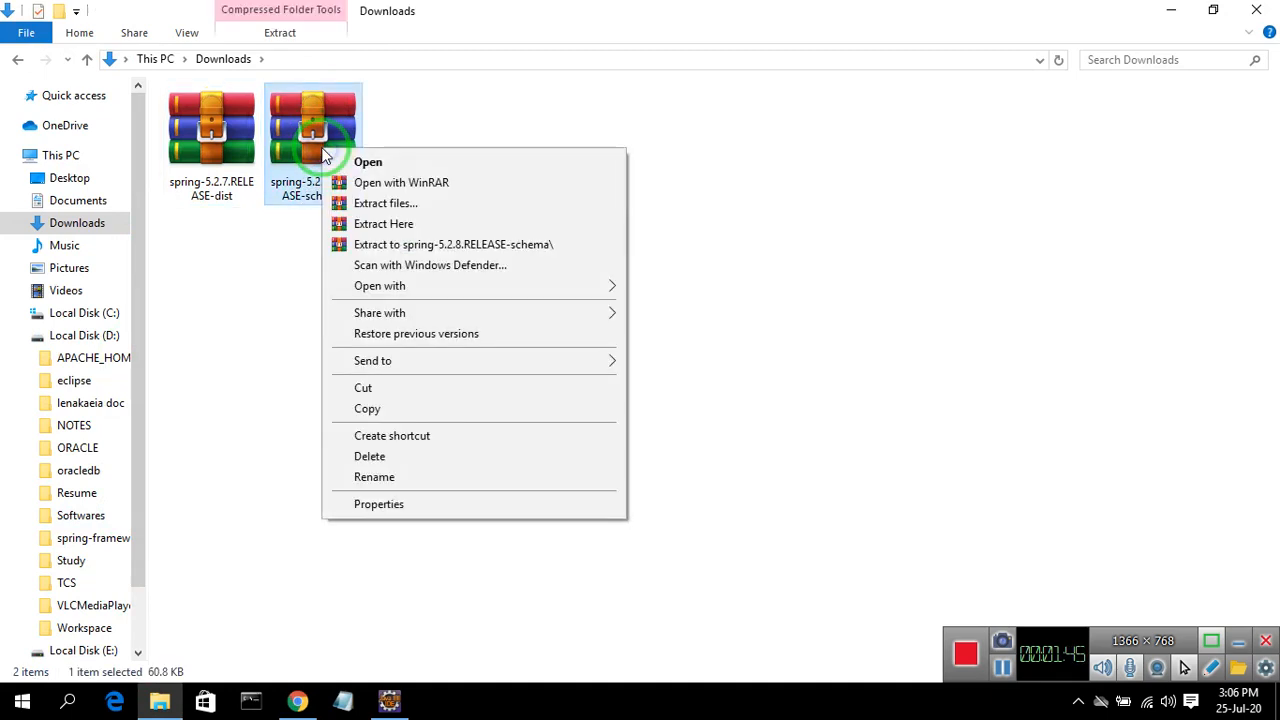
left_click(407, 236)
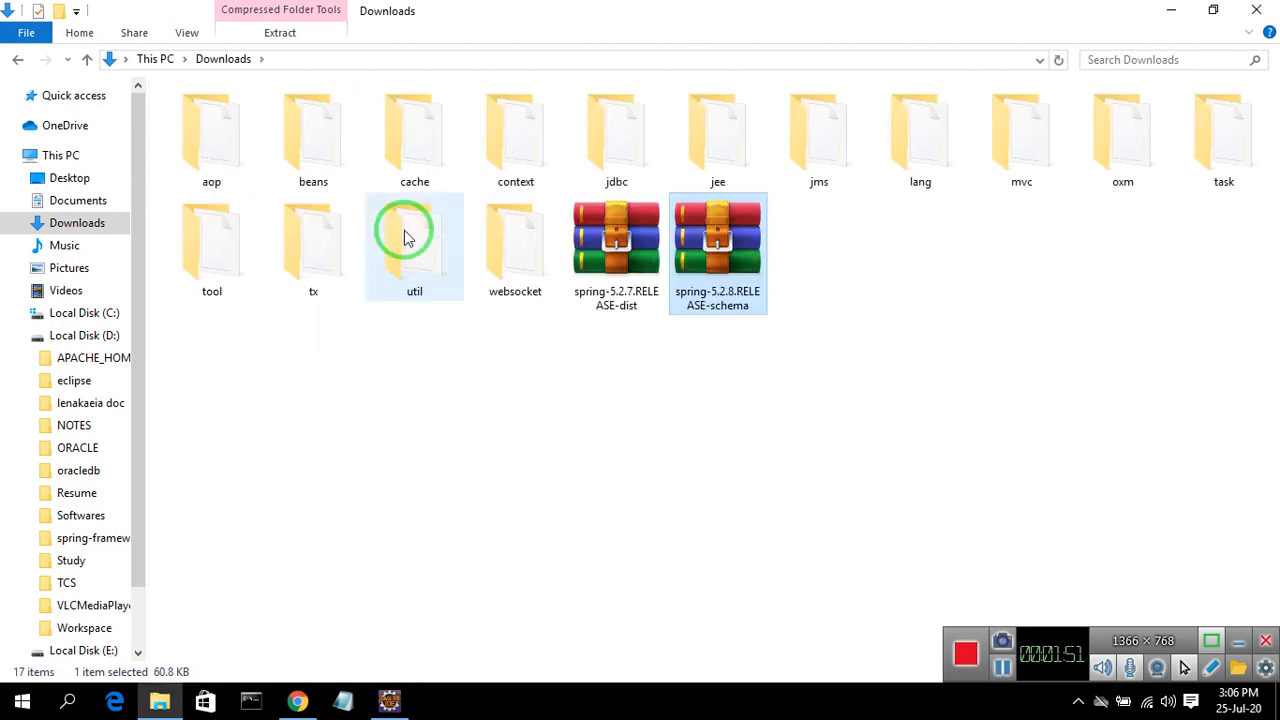
double_click(722, 283)
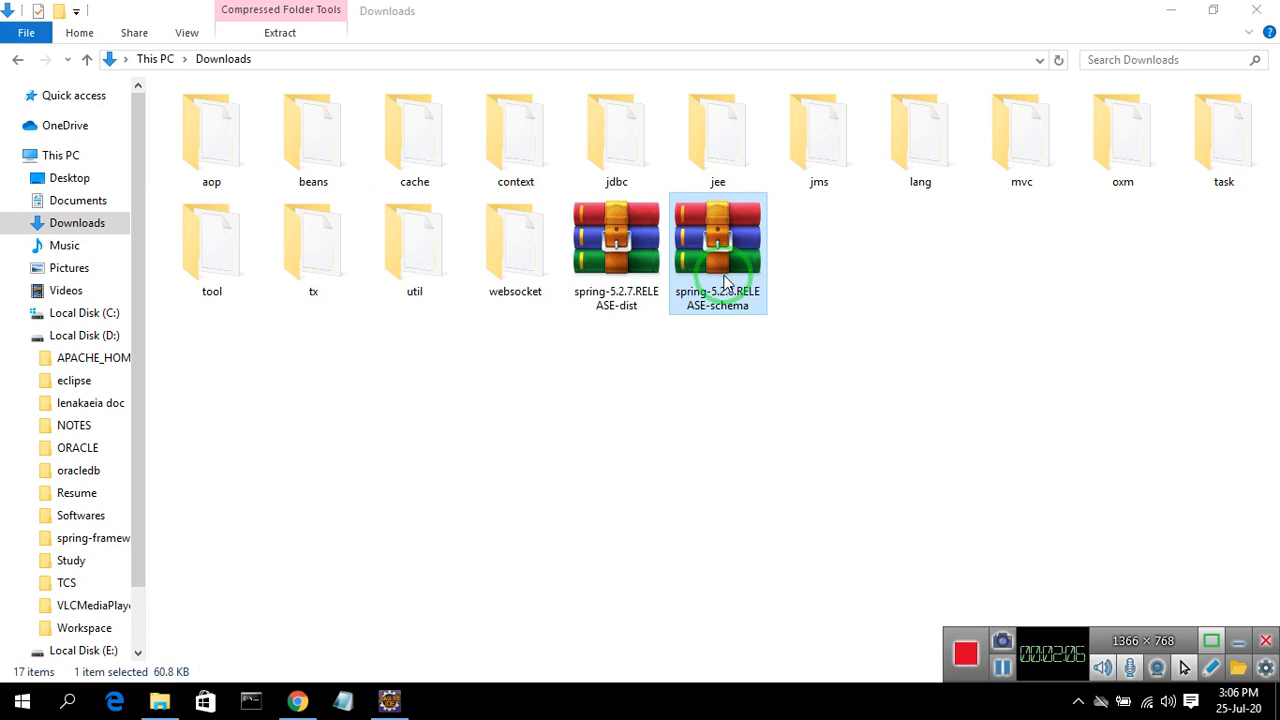
- Copy the spring-5.2.8.RELEASE-schema archive from Downloads and dismiss its extraction options in D:\Softwares
right_click(726, 282)
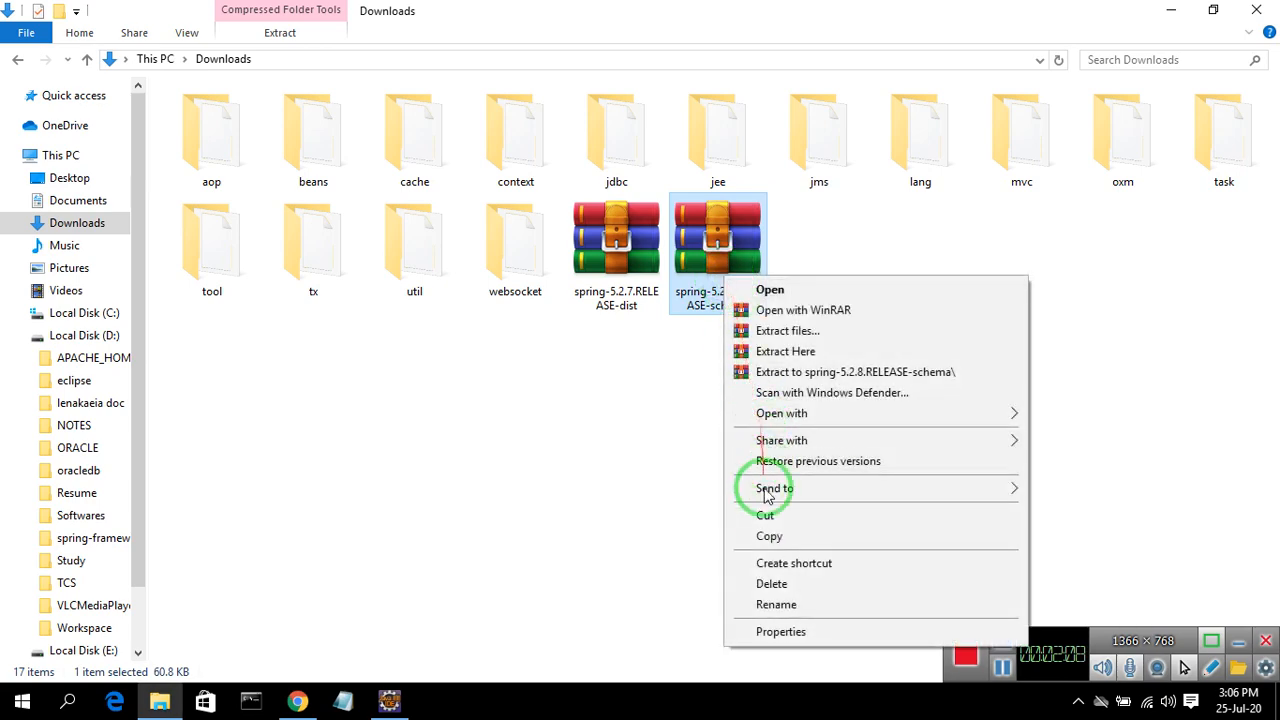
left_click(768, 536)
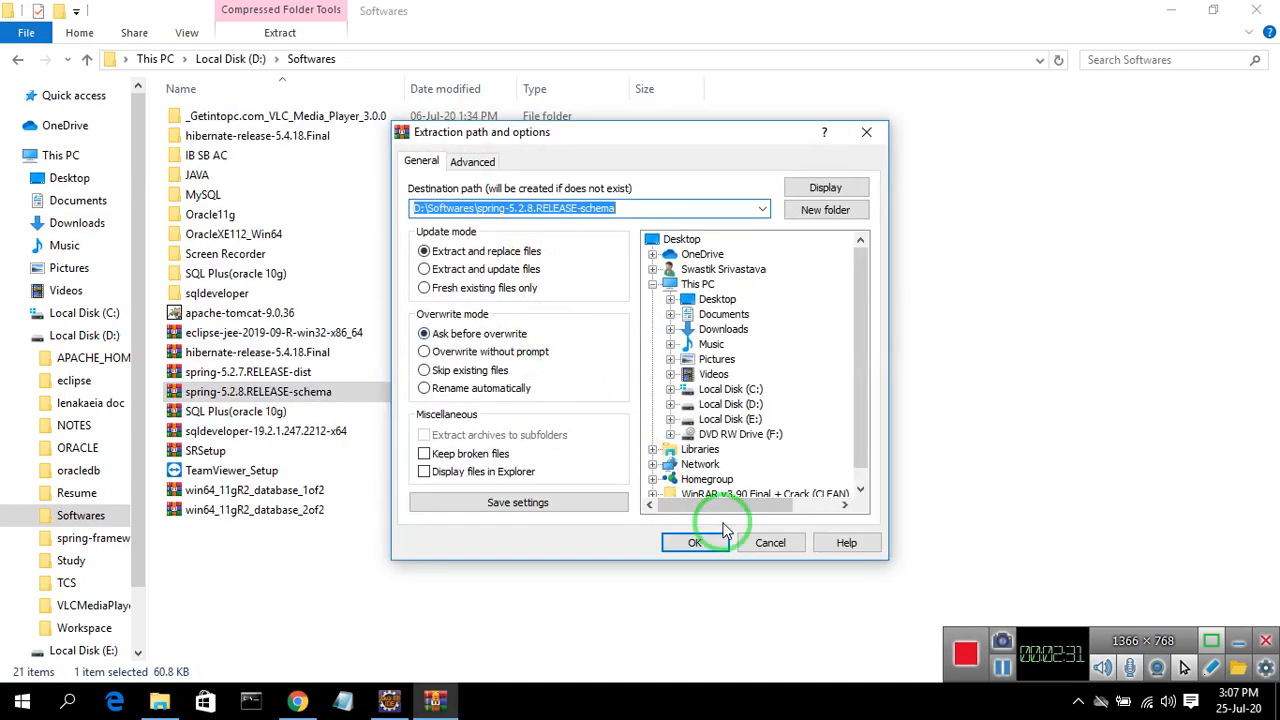
left_click(701, 545)
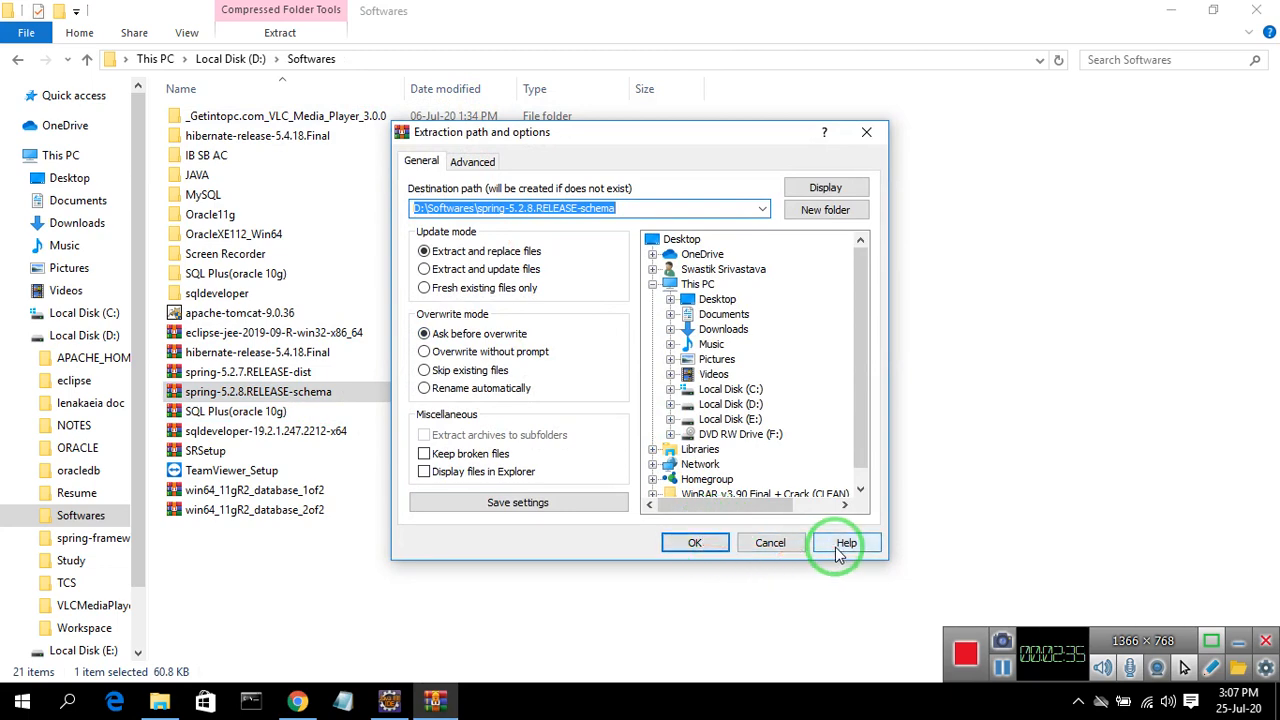
left_click(786, 547)
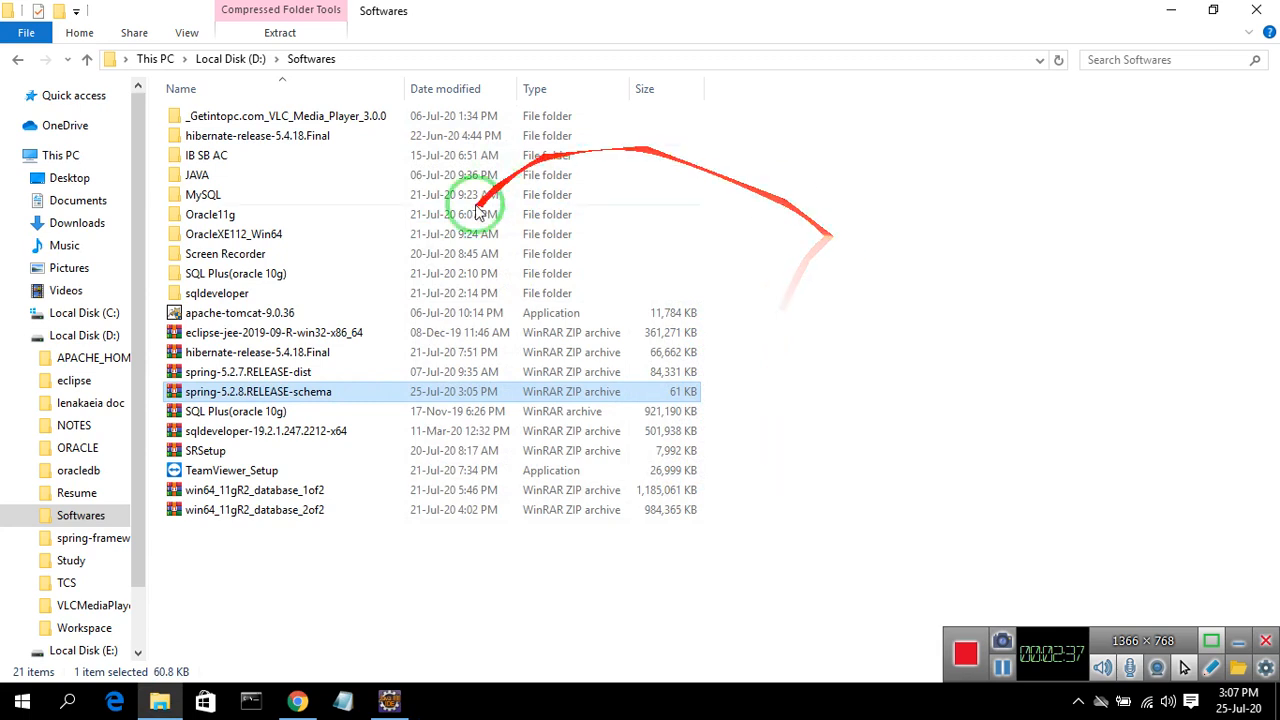
- Go up to Local Disk (D:) and open the spring-framework-5.2.7.RELEASE folder
left_click(90, 62)
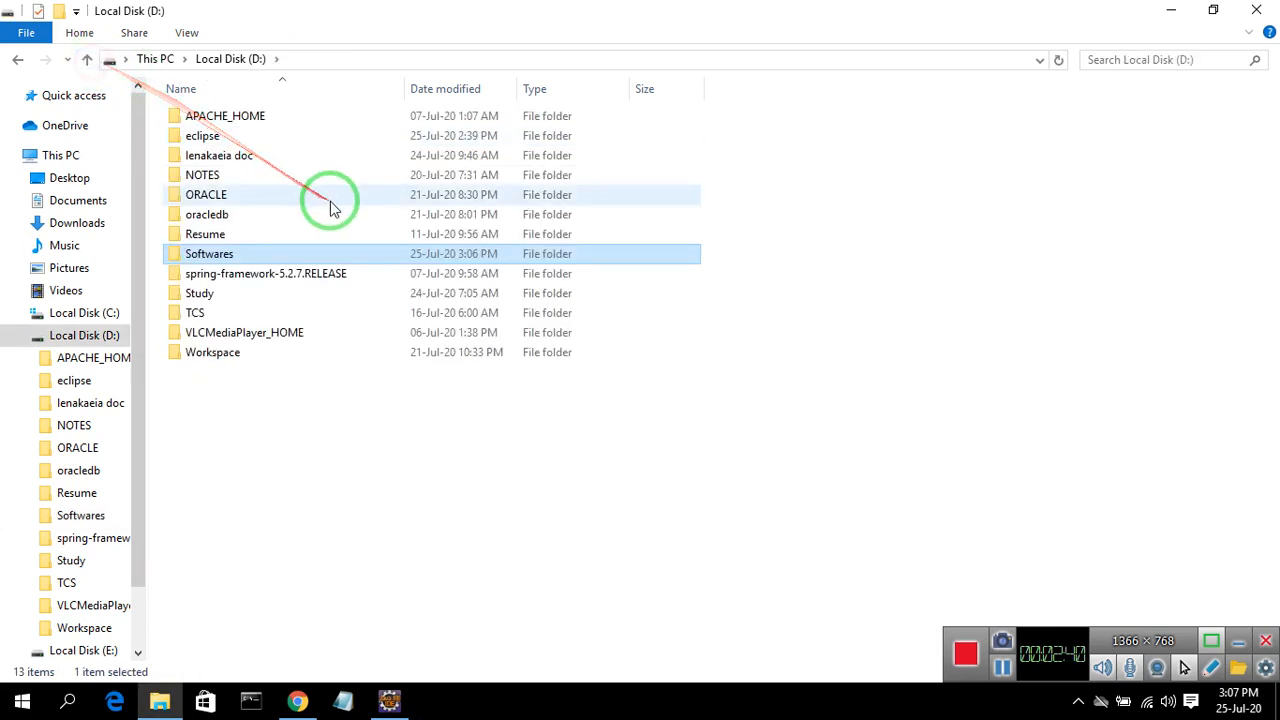
left_click(255, 278)
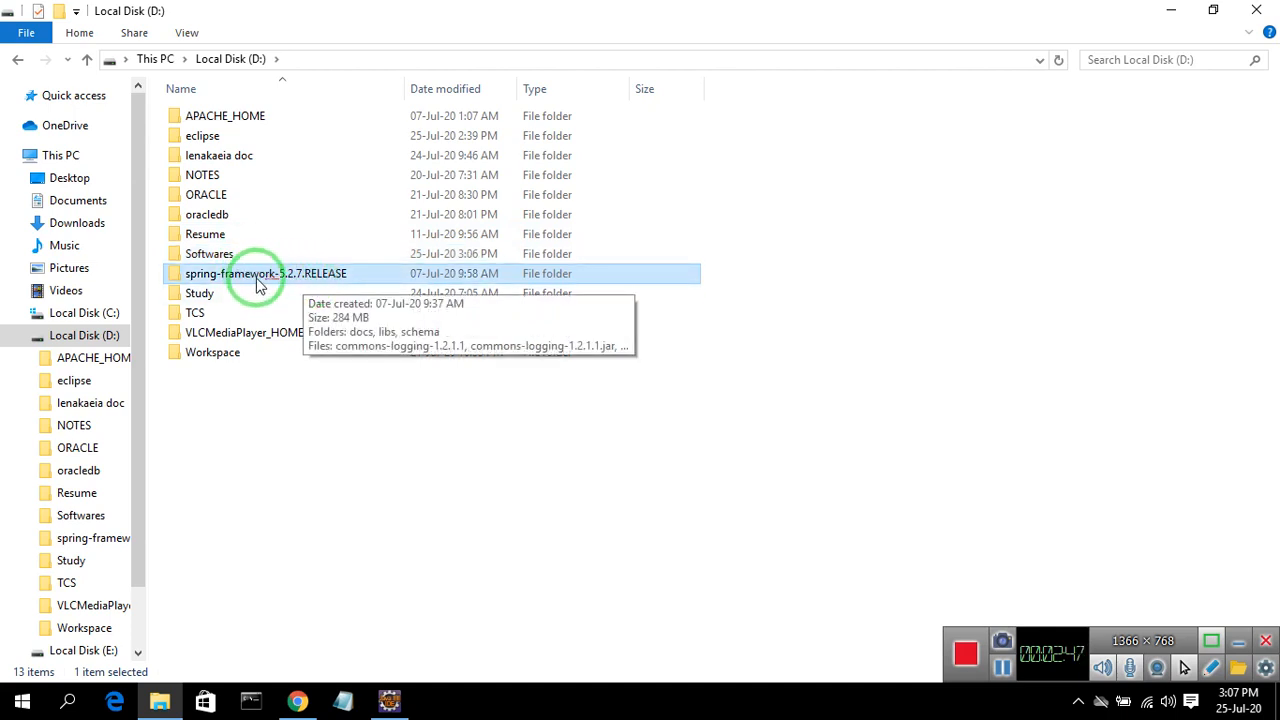
double_click(249, 278)
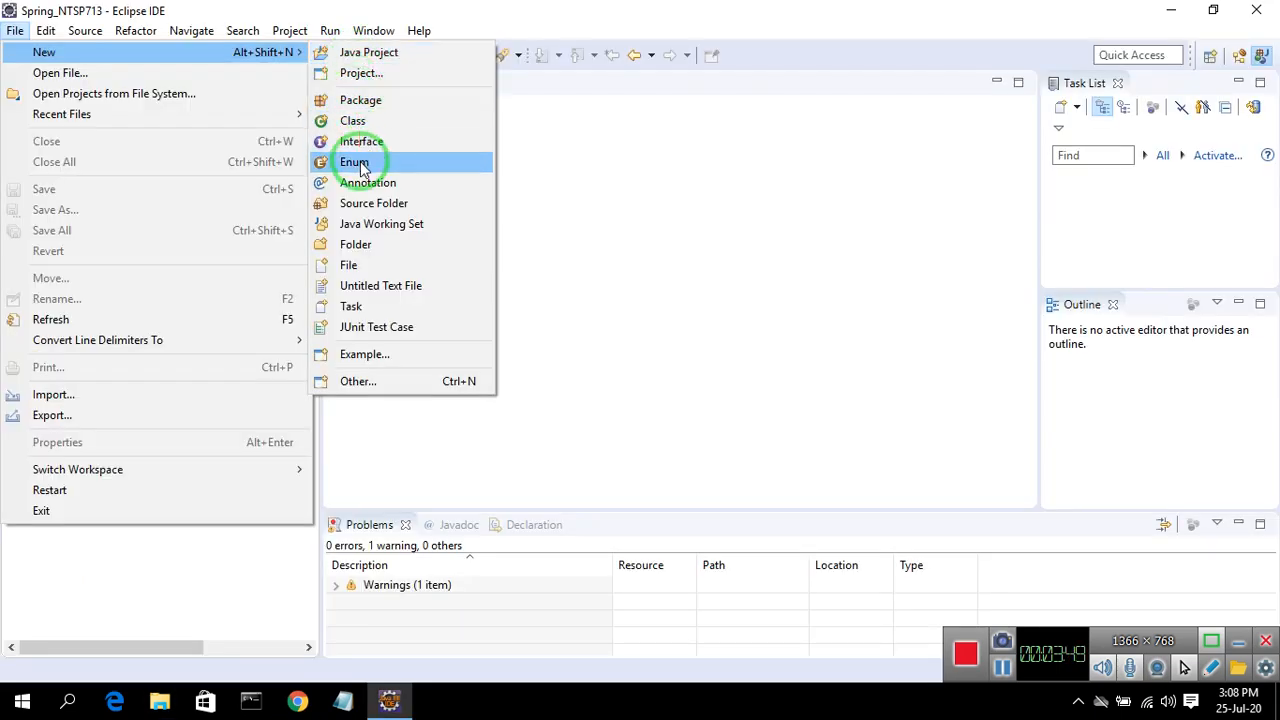
mouse_move(374, 30)
left_click(421, 316)
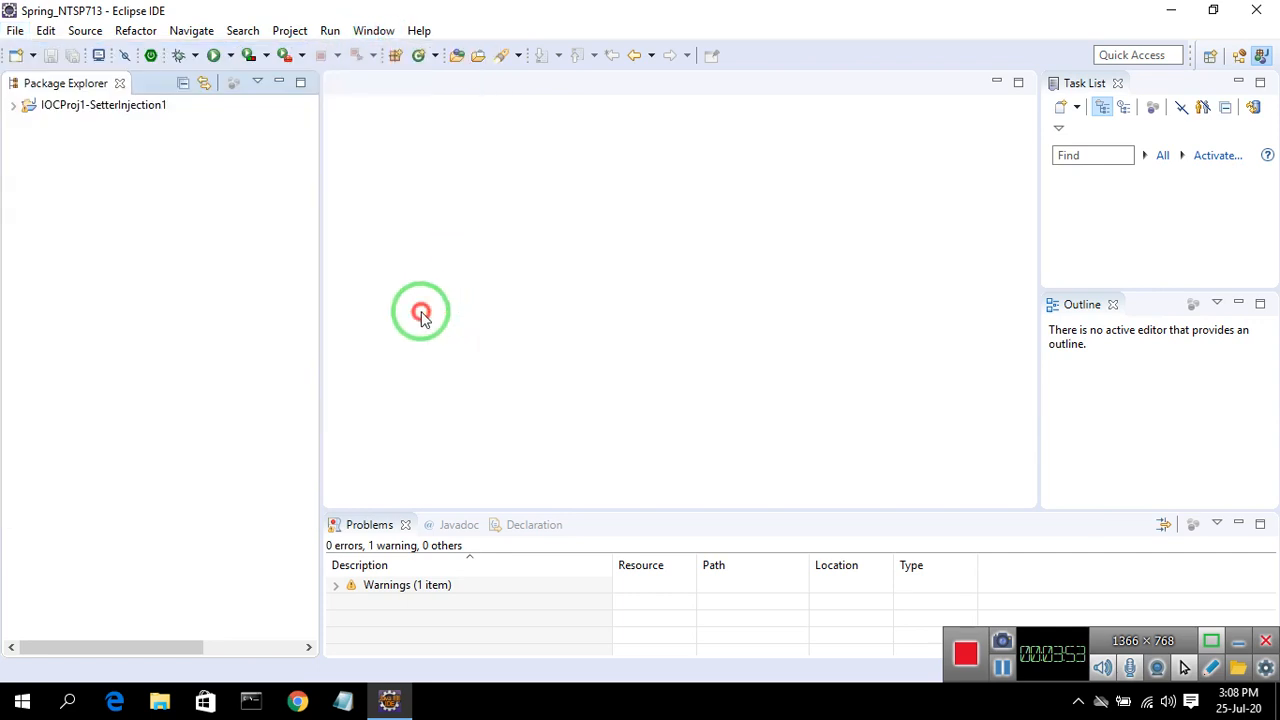
left_click(15, 30)
mouse_move(28, 55)
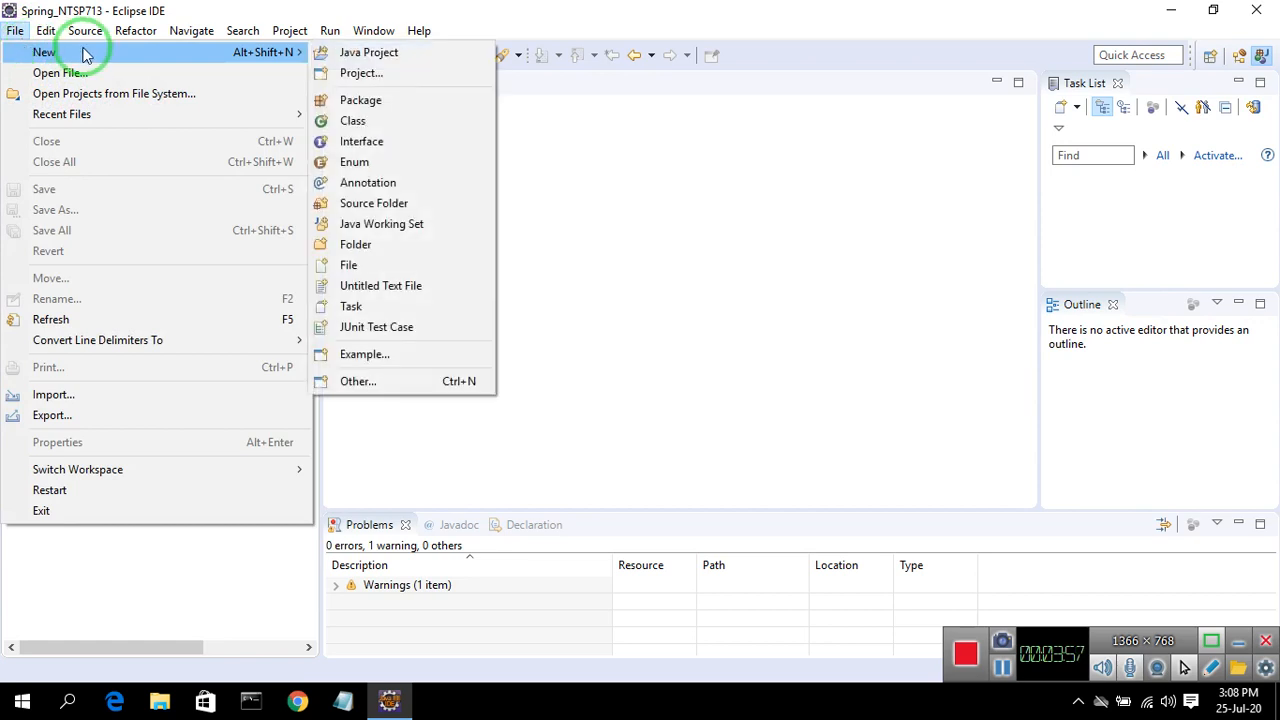
left_click(543, 137)
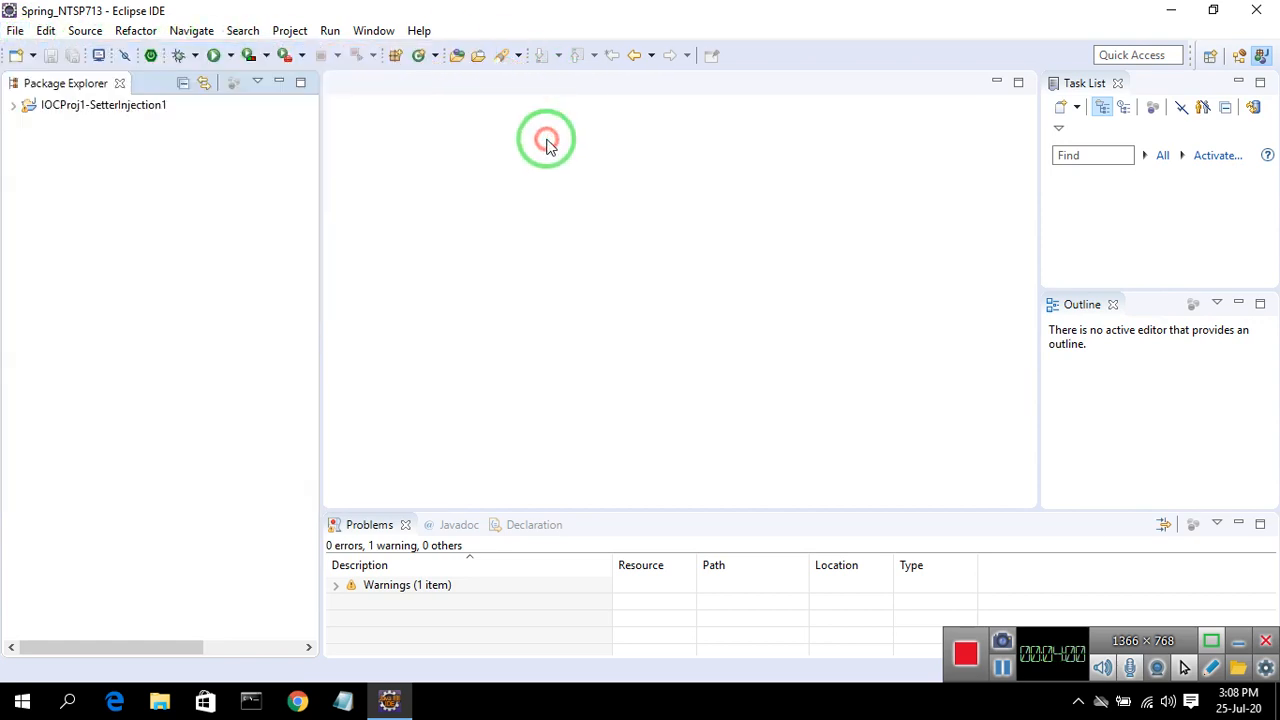
- Create a new Java project named Spring with the default settings
left_click(22, 35)
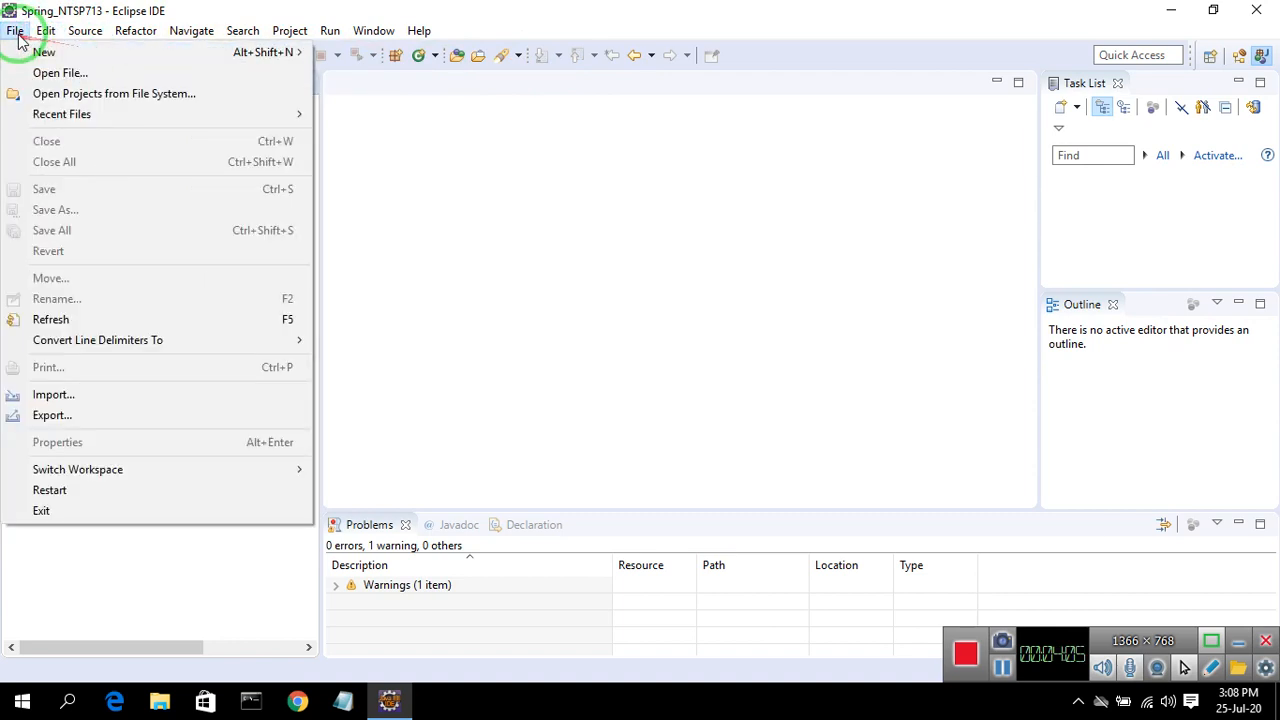
left_click(18, 36)
left_click(20, 34)
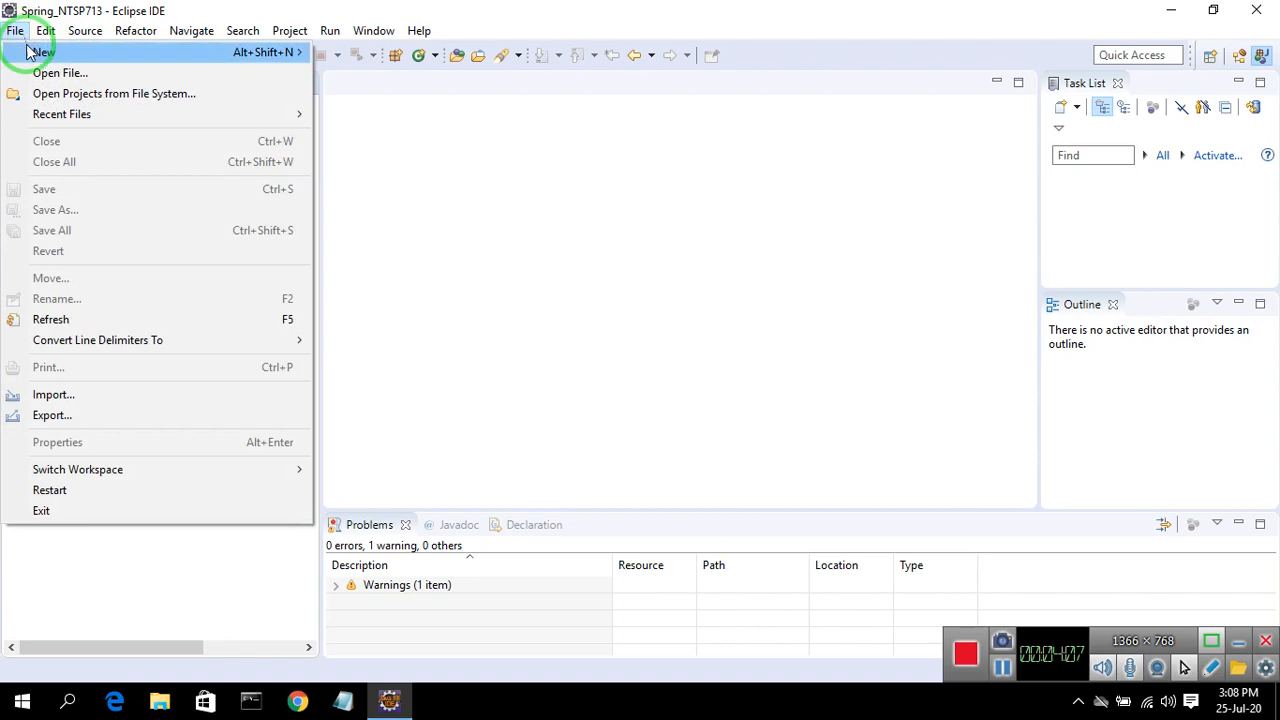
mouse_move(103, 50)
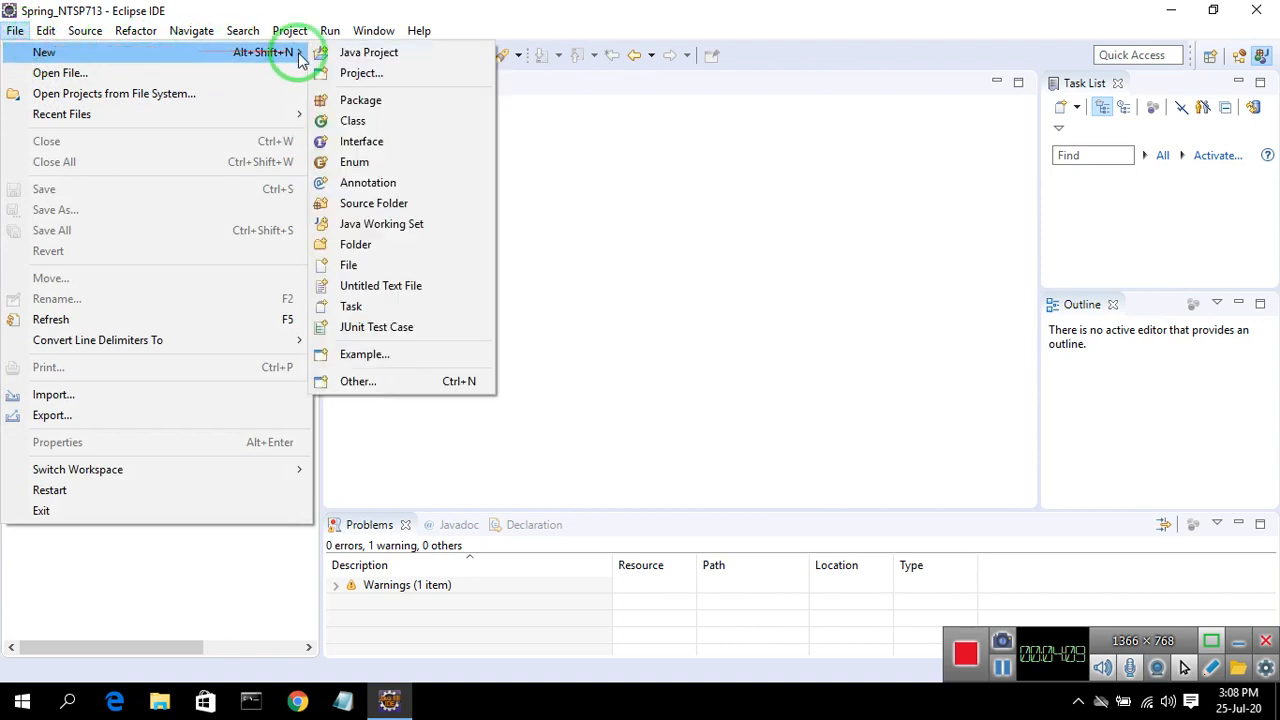
left_click(340, 52)
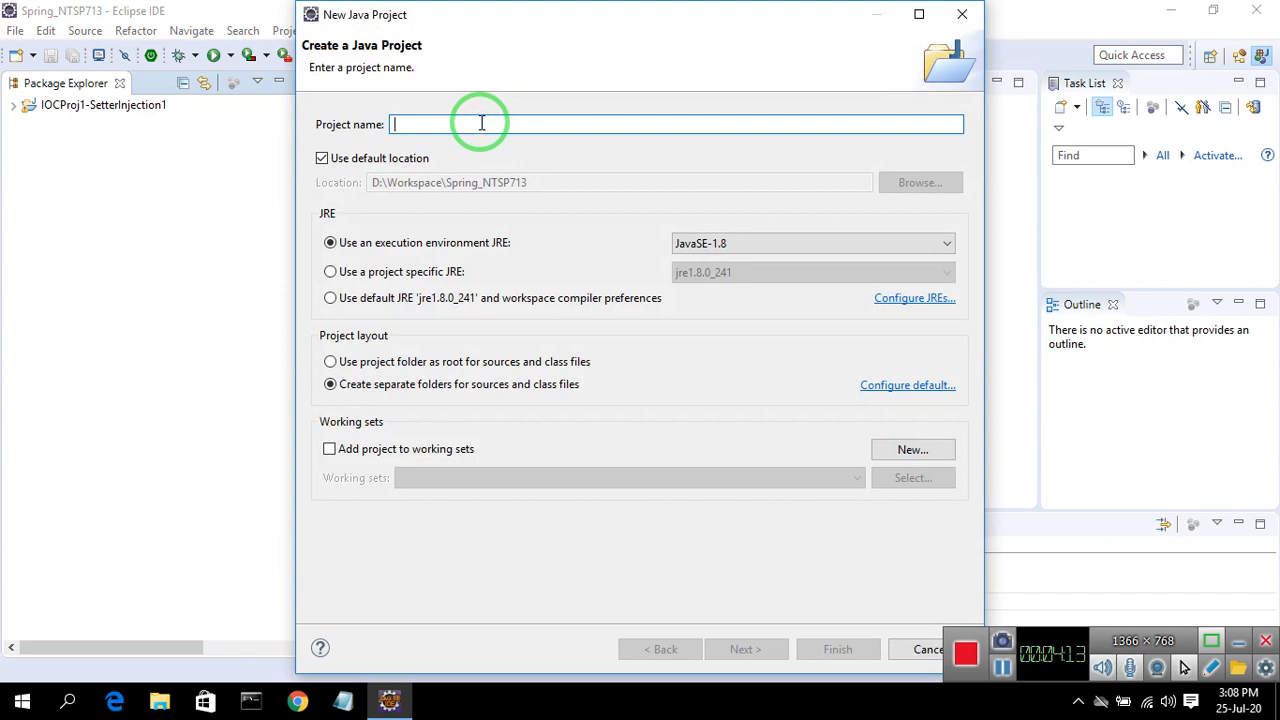
type("Spring")
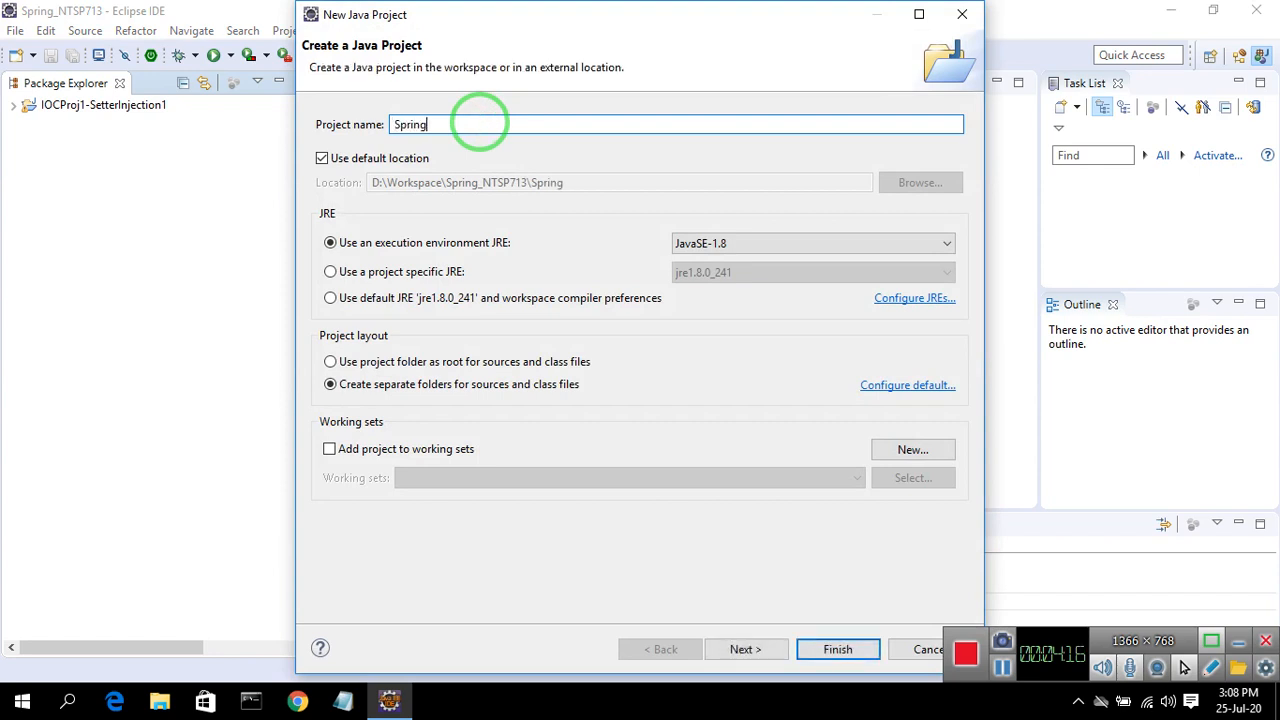
key("Return")
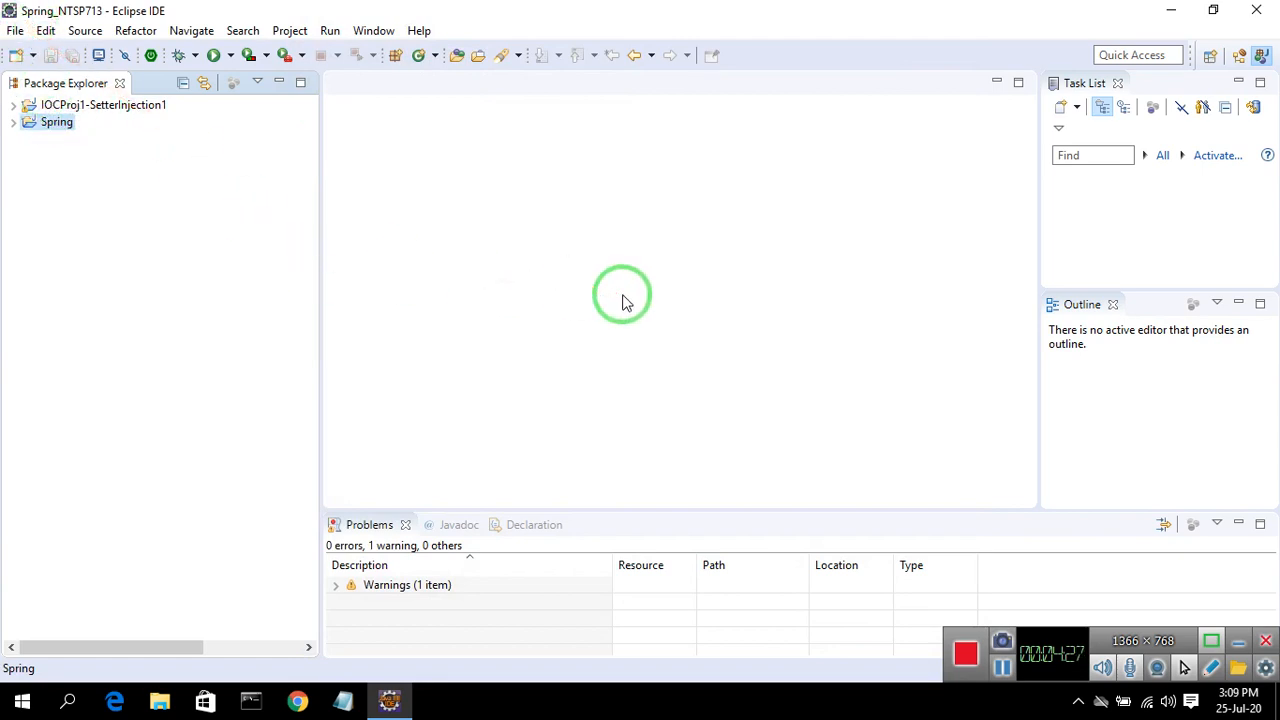
- Create another Java project named SpringJars with the default location and JavaSE-1.8
left_click(14, 31)
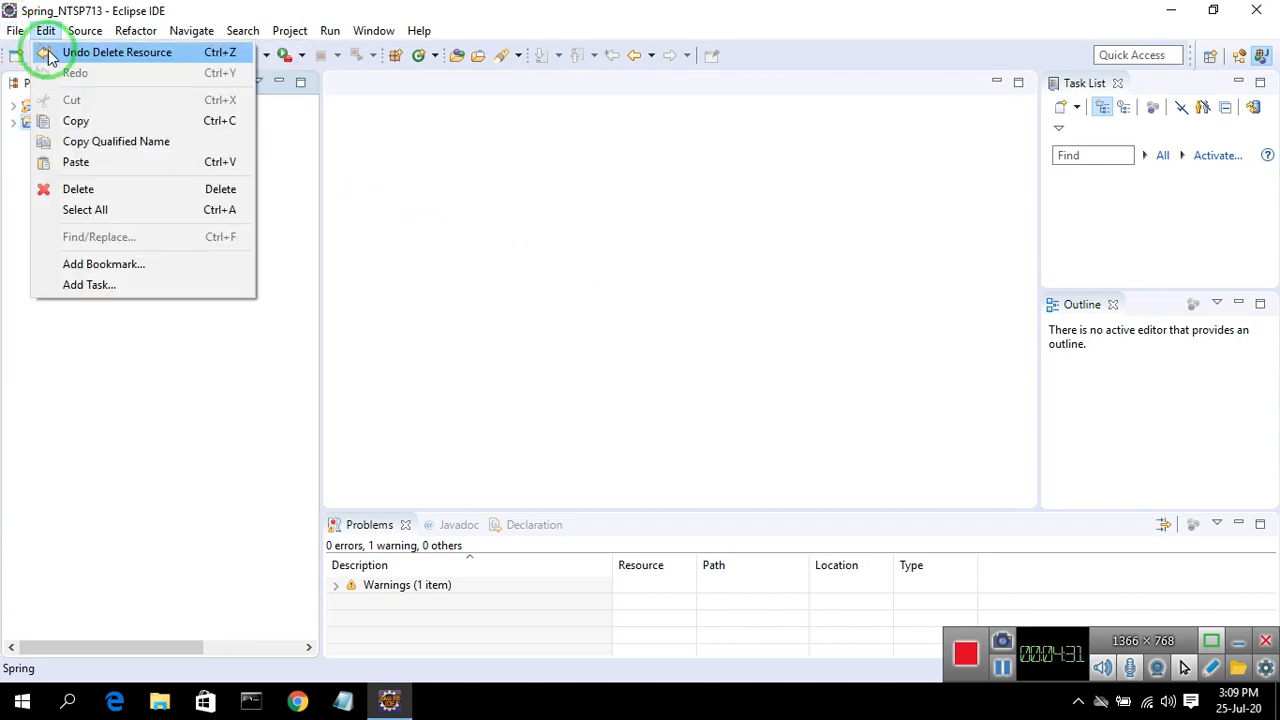
left_click(12, 33)
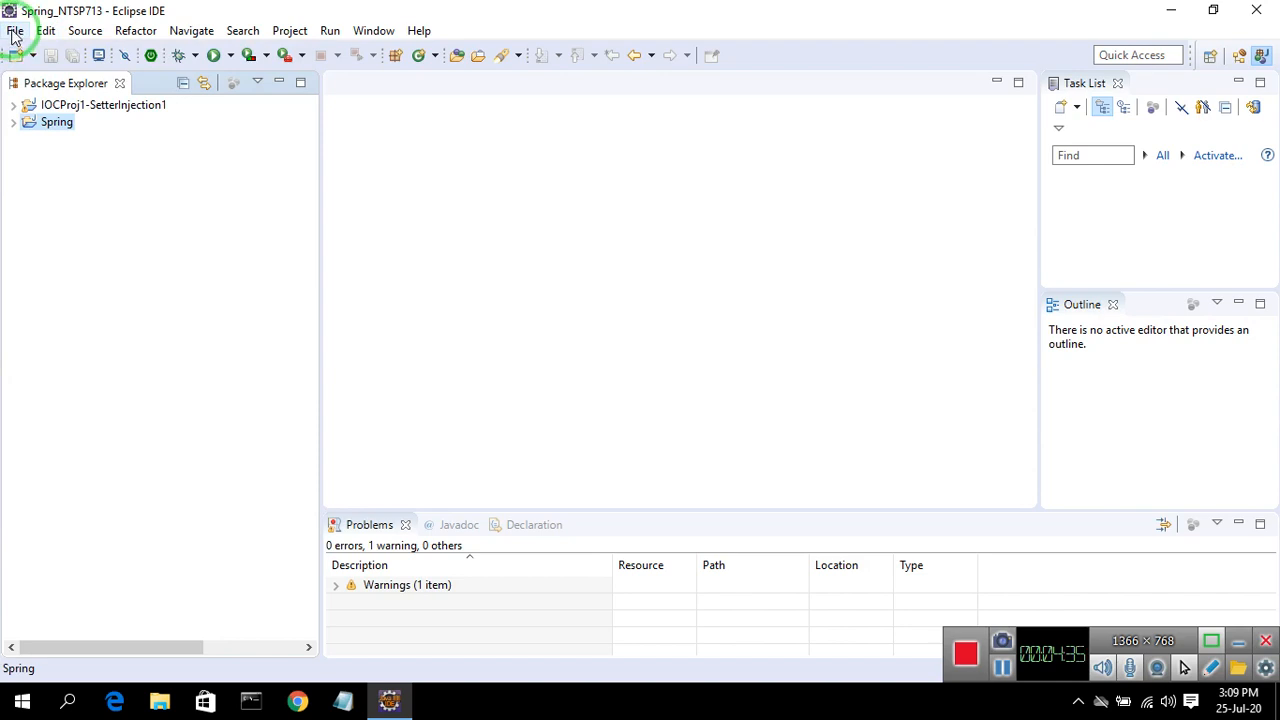
left_click(14, 33)
mouse_move(34, 51)
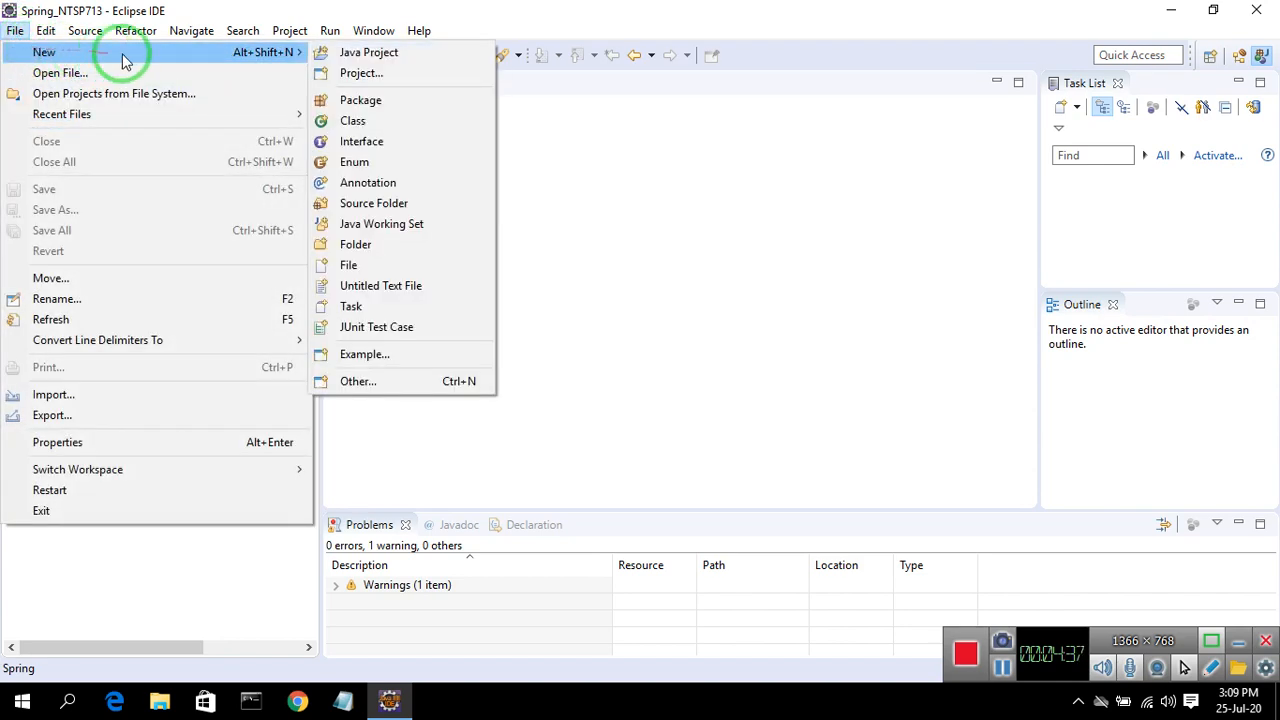
left_click(366, 54)
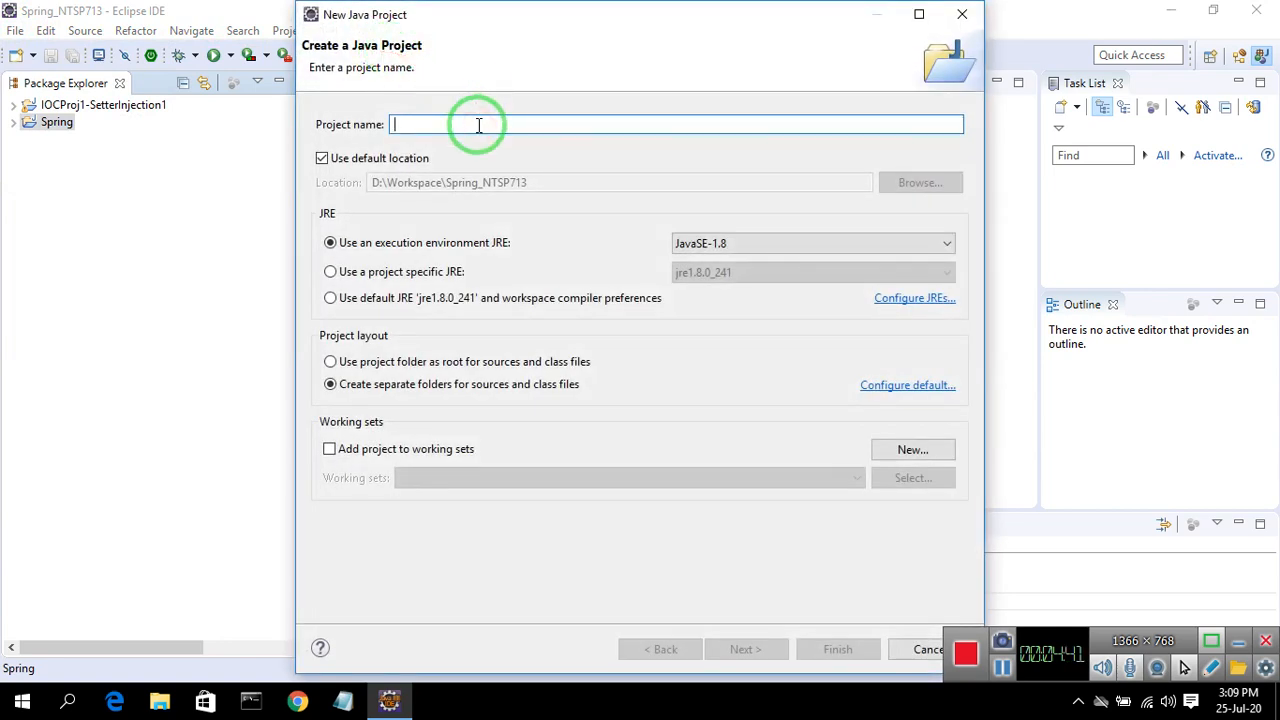
type("Sp")
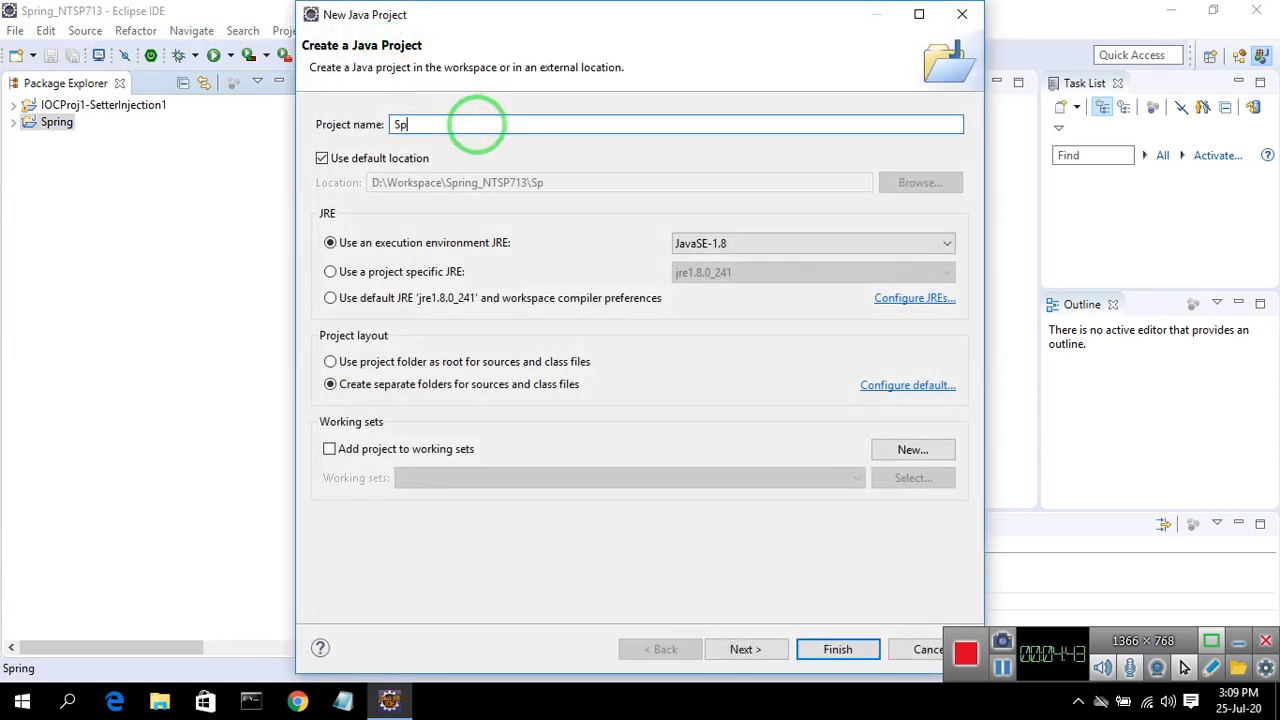
type("ring")
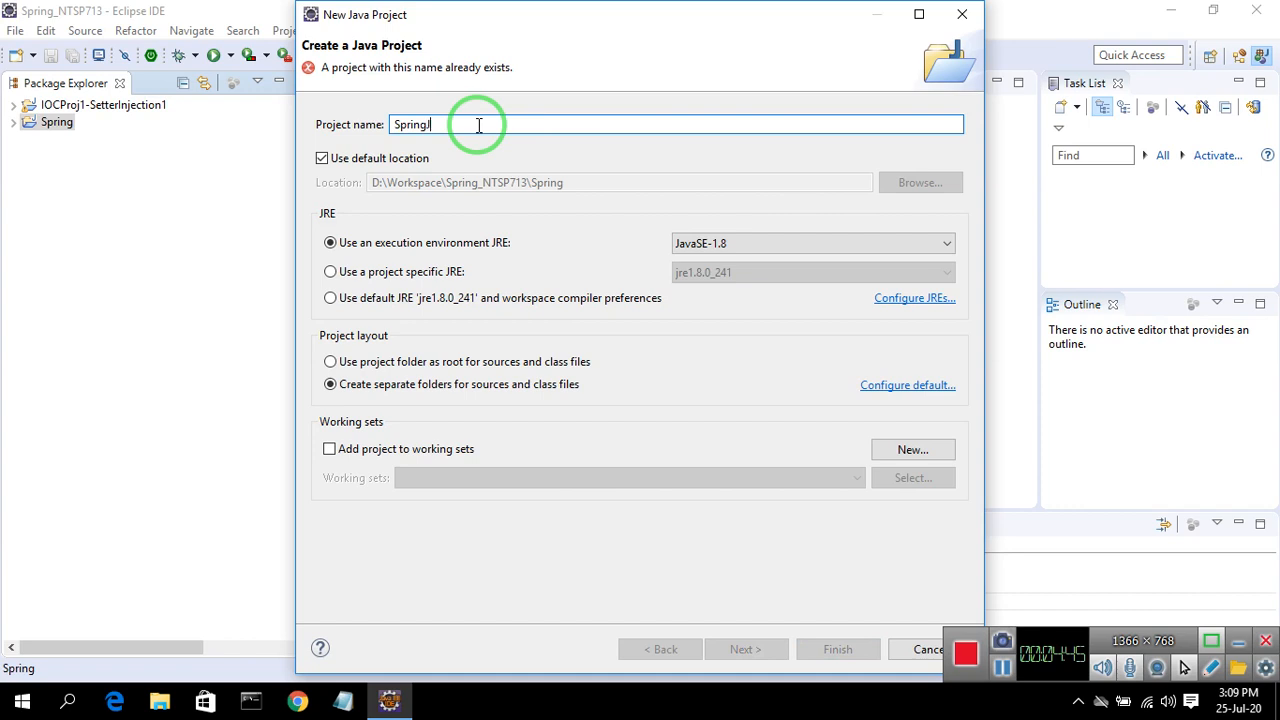
type("Jars")
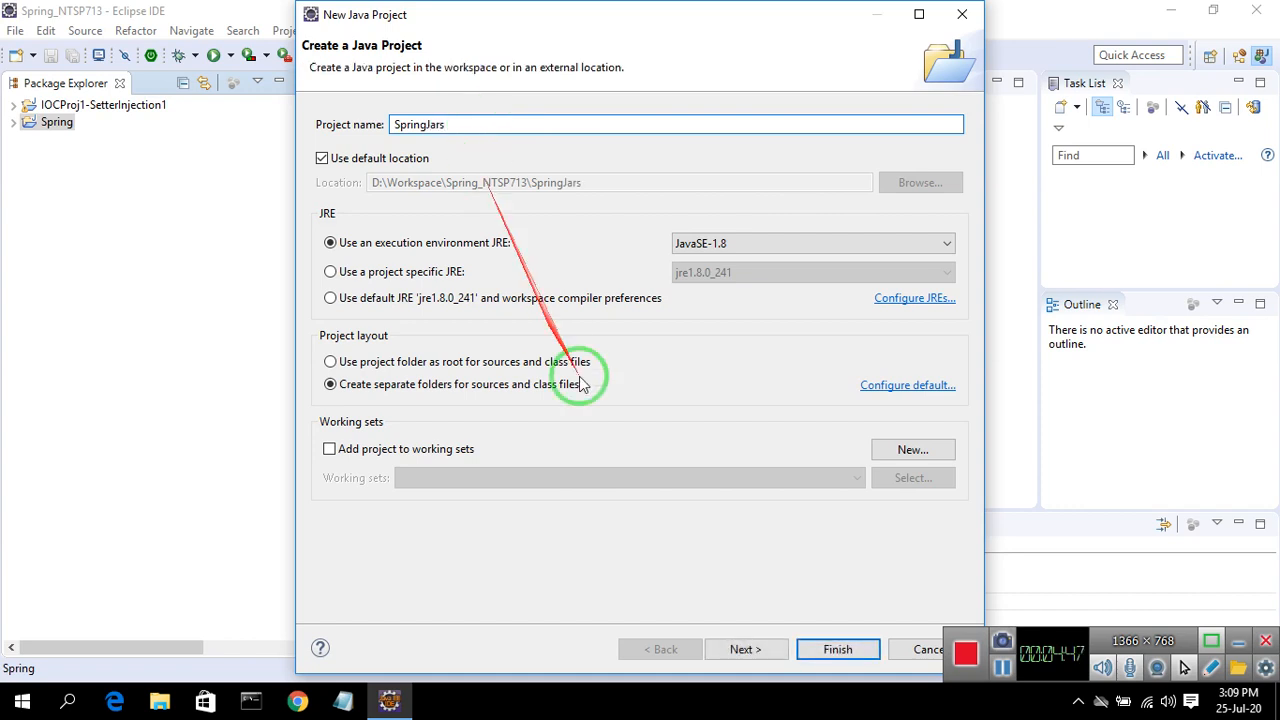
left_click(748, 650)
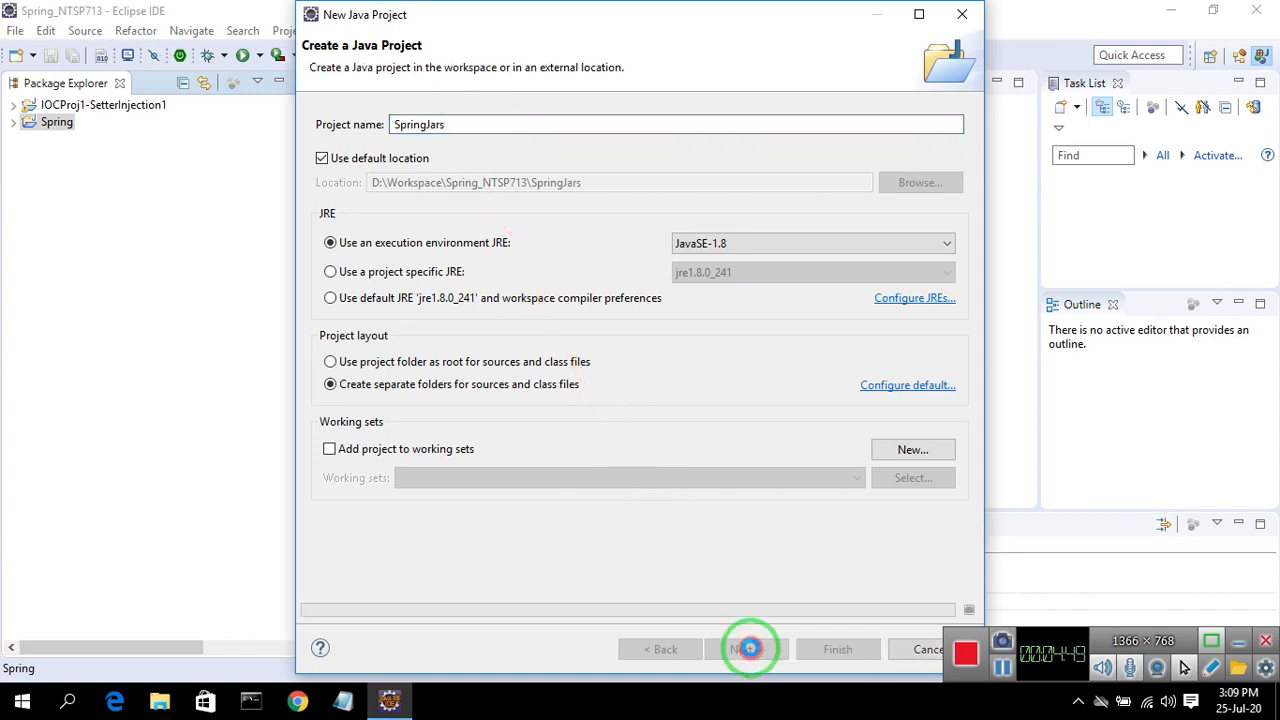
left_click(838, 651)
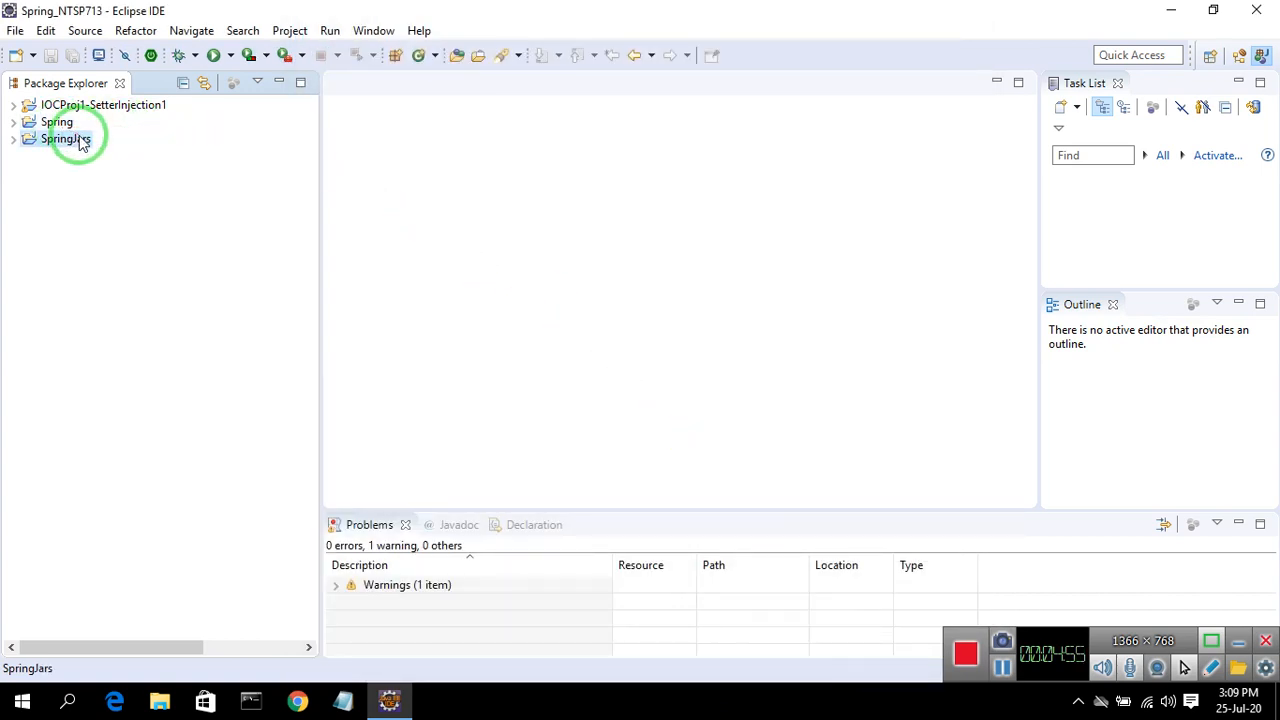
- Open the build path configuration of the SpringJars project and start adding external JARs to its libraries
right_click(83, 144)
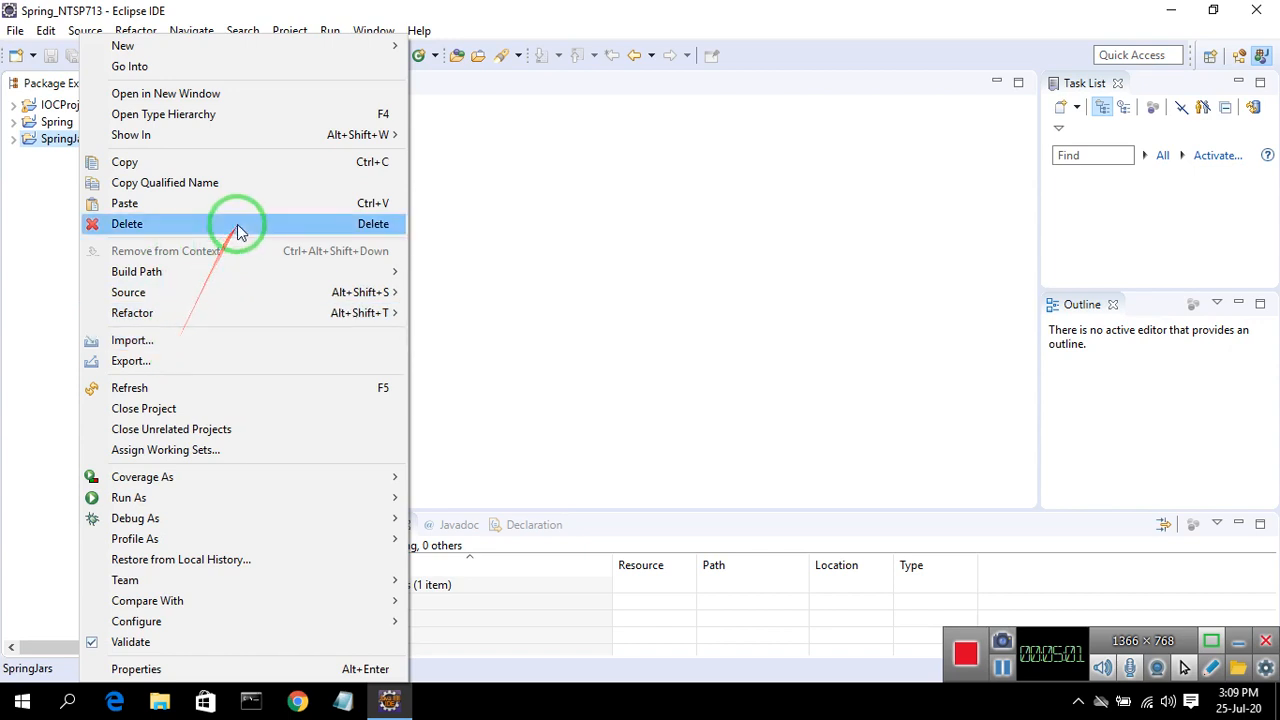
mouse_move(398, 280)
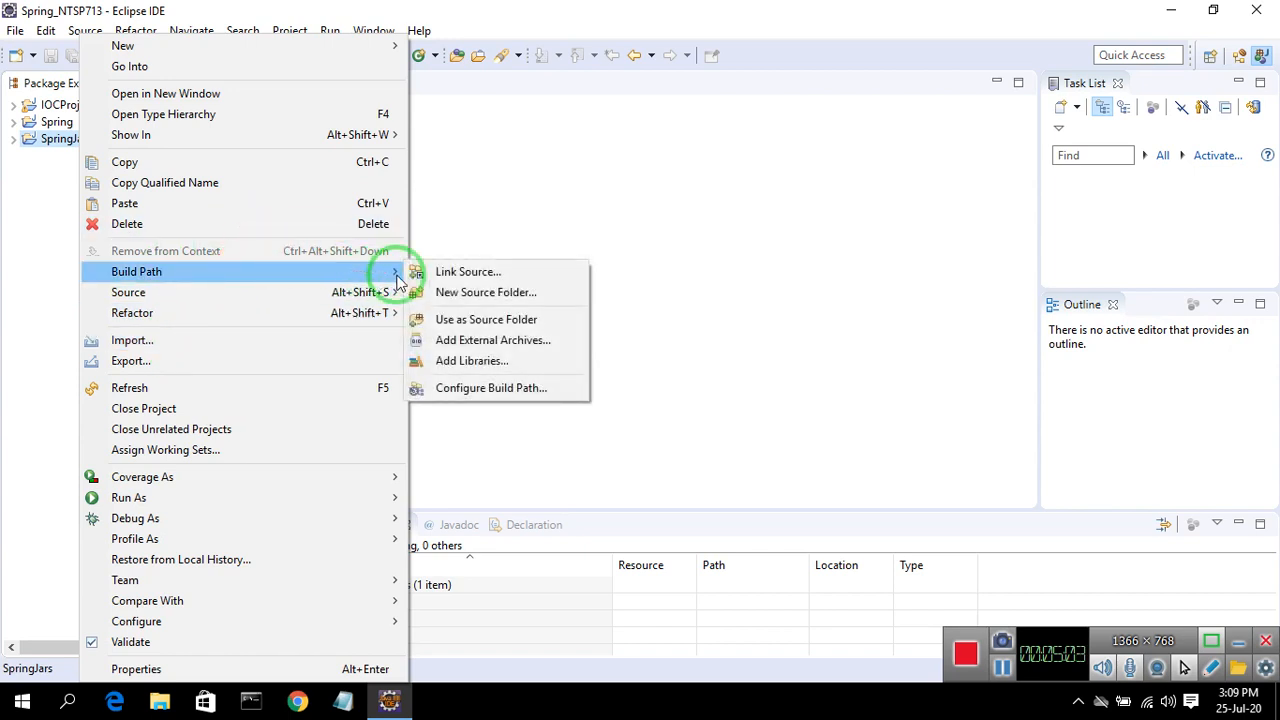
left_click(464, 397)
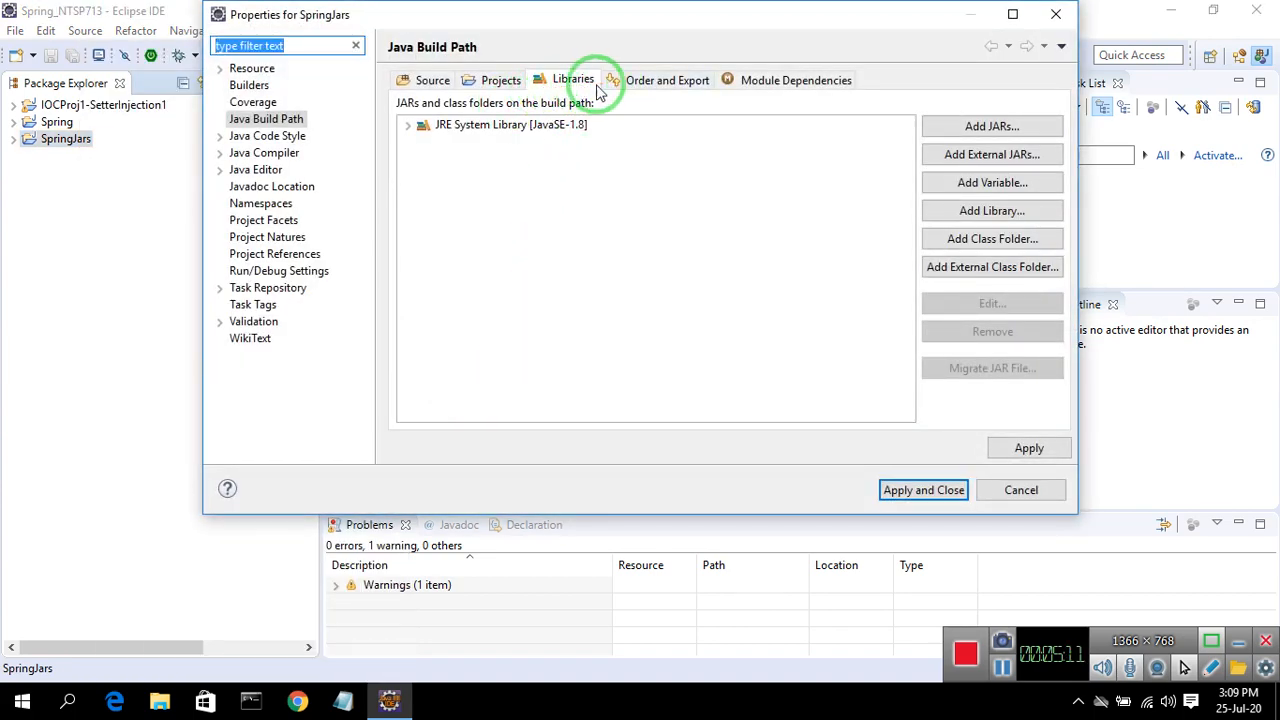
left_click(975, 157)
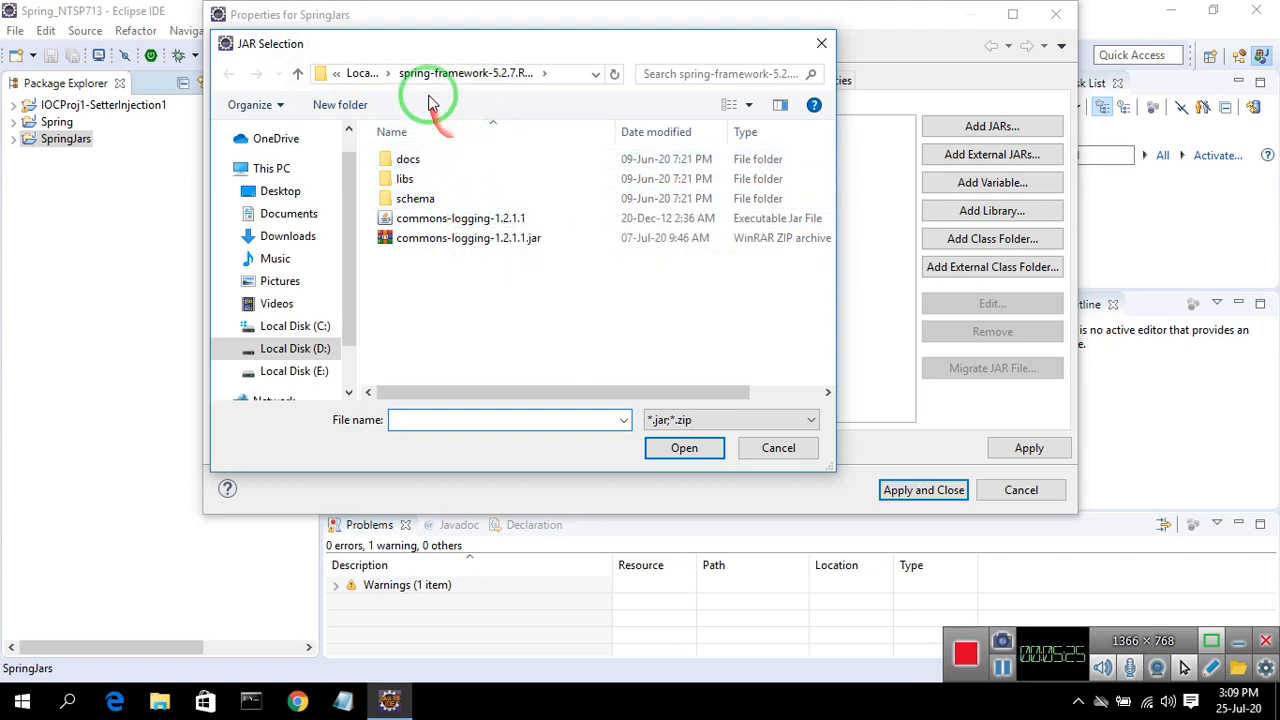
- Browse to the libs folder inside spring-framework-5.2.7.RELEASE on Local Disk (D:)
left_click(298, 75)
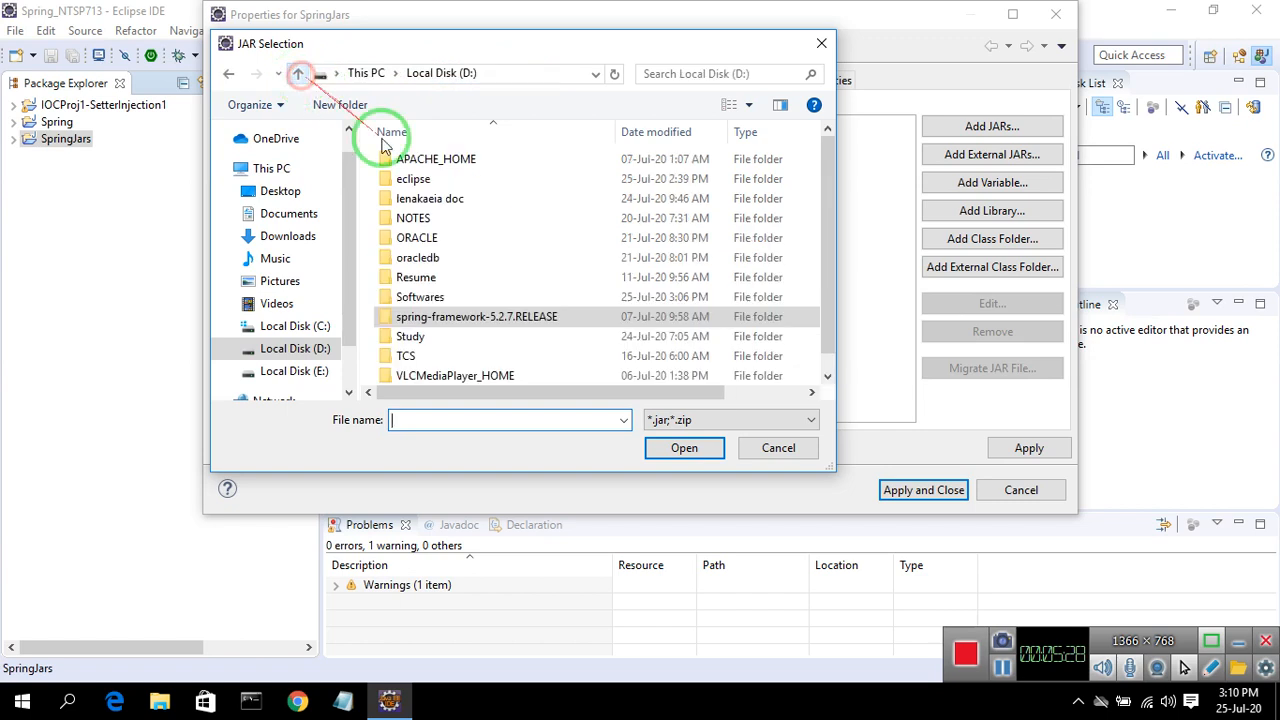
double_click(447, 318)
left_click_drag(443, 194, 455, 178)
double_click(432, 180)
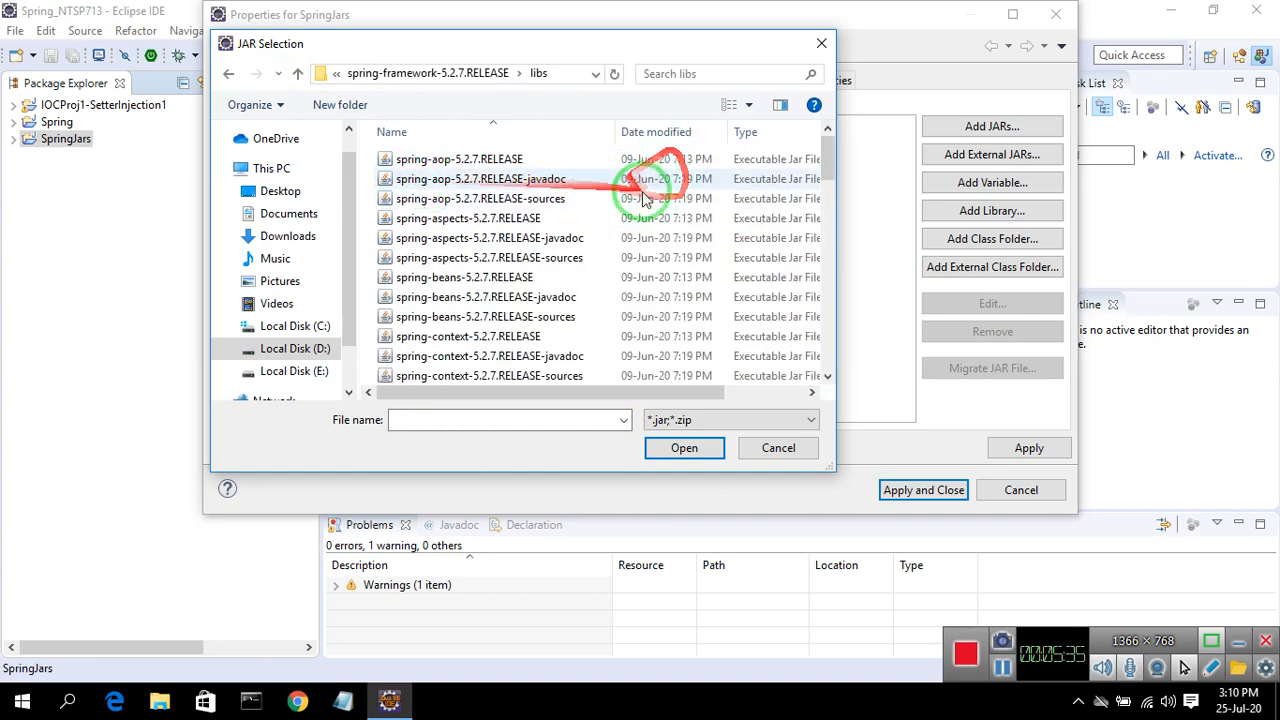
- Select the spring-aspects-5.2.7.RELEASE-sources, spring-beans-5.2.7.RELEASE-javadoc and spring-beans-5.2.7.RELEASE-sources JARs together
mouse_move(827, 170)
left_mouse_down()
mouse_move(826, 250)
mouse_move(814, 165)
left_mouse_up()
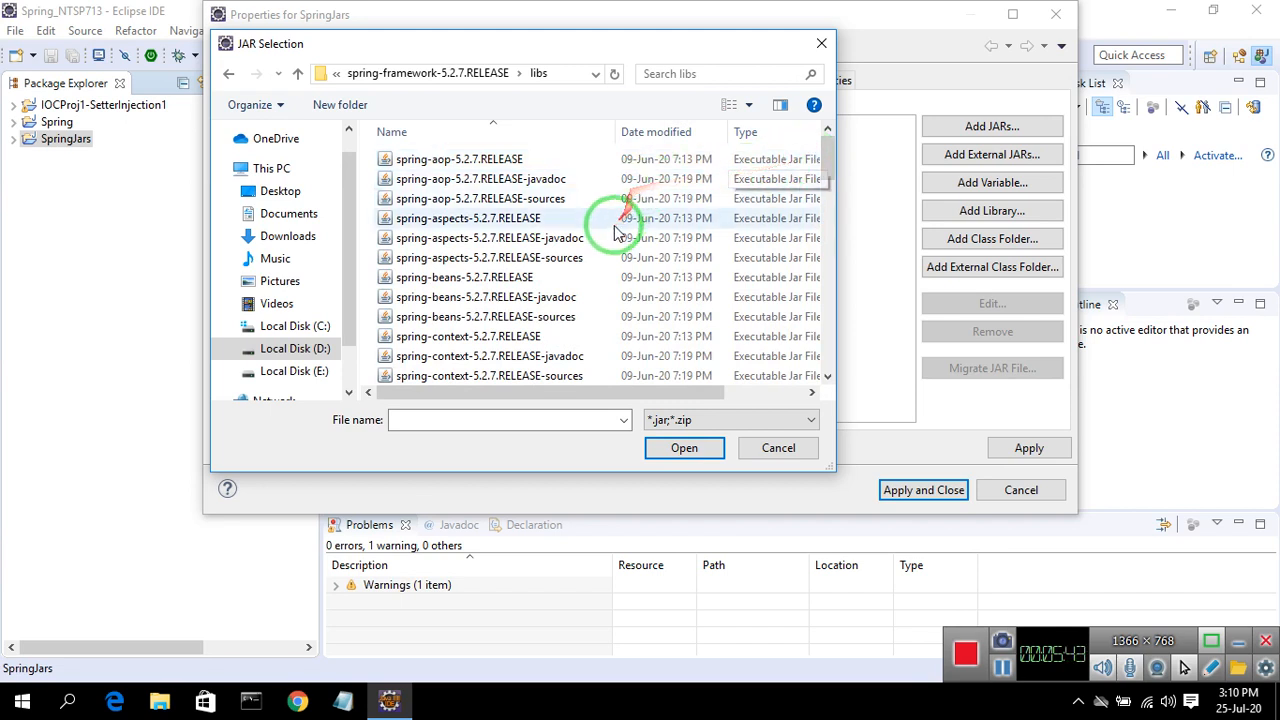
left_click(513, 257)
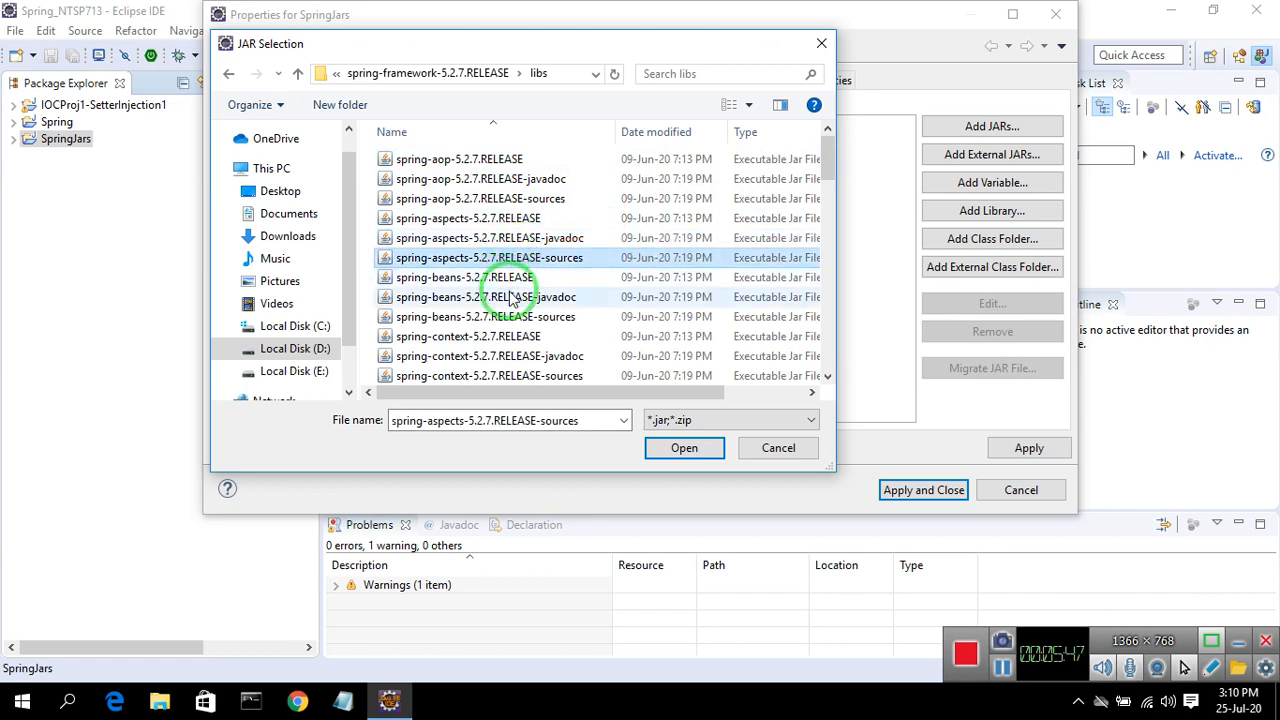
left_click(510, 297, "ctrl")
left_click(512, 316, "ctrl")
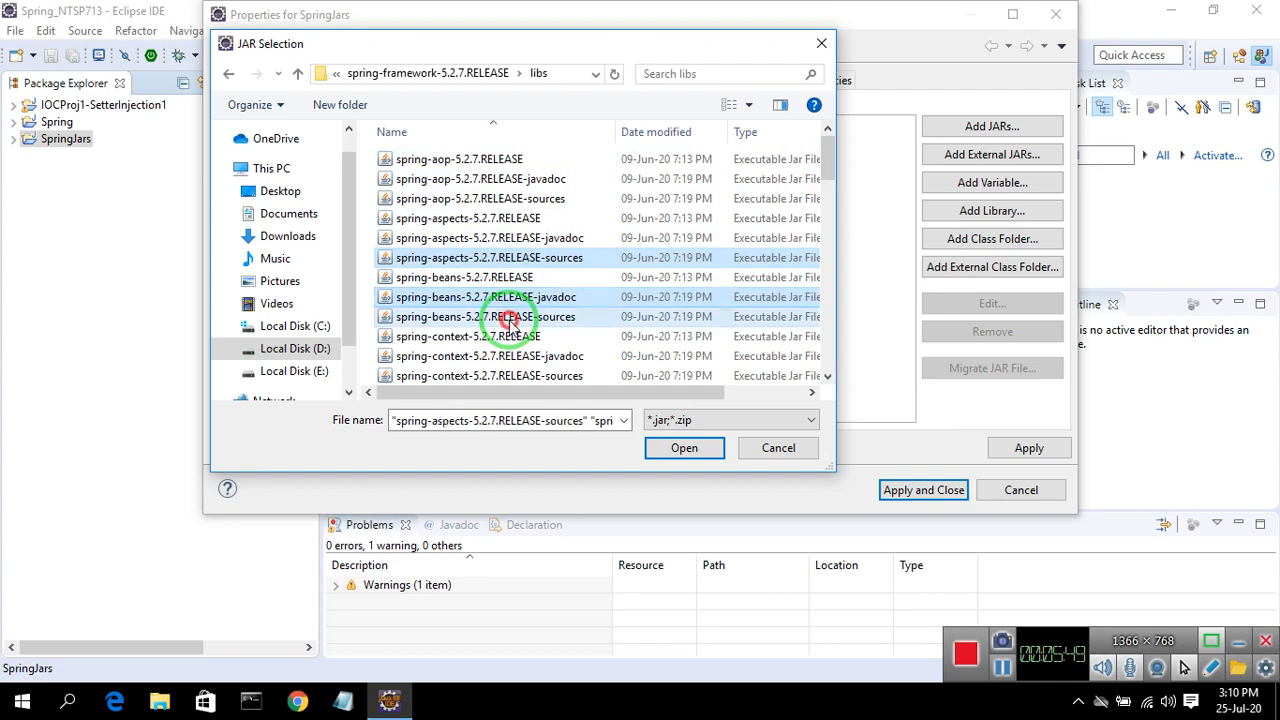